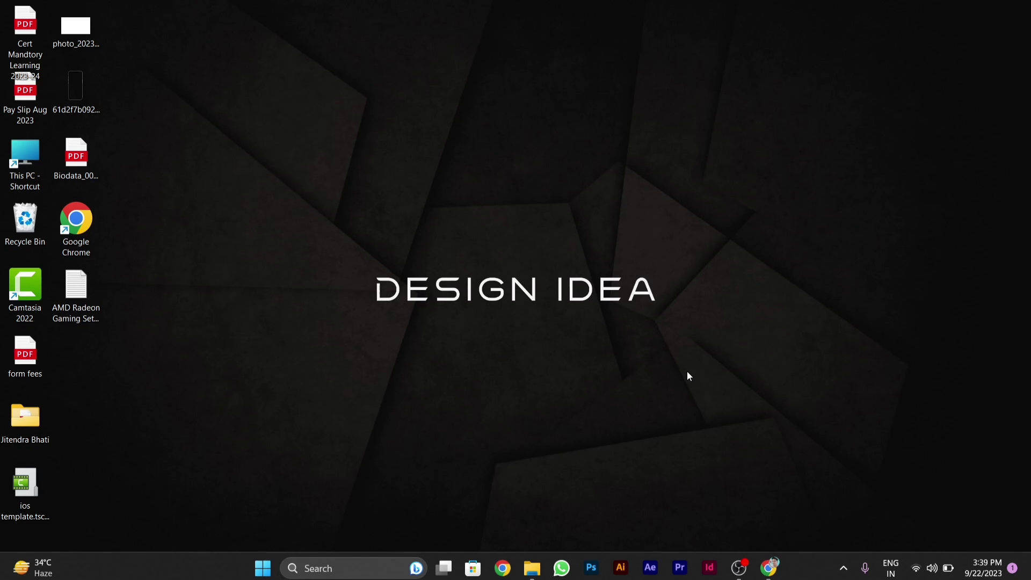
Search the Start menu for 'control panel' to bring up the Control Panel app.
click(348, 567)
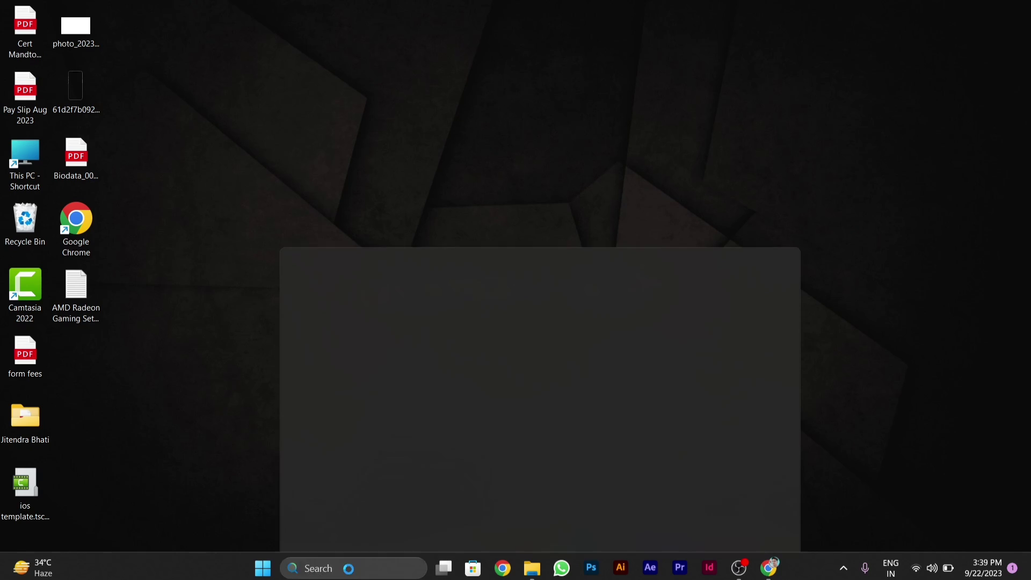
text(control )
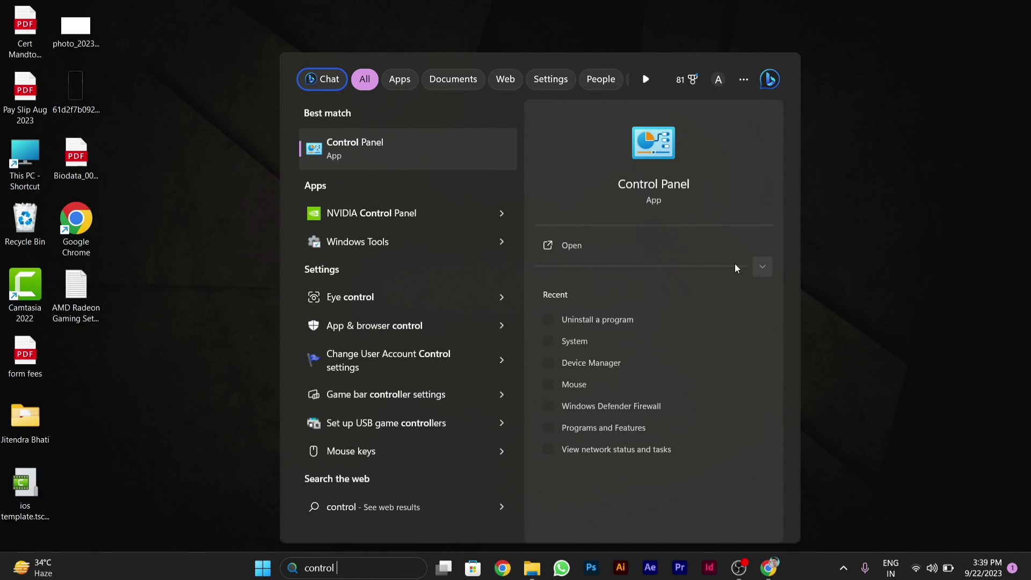
text(panel)
key(Return)
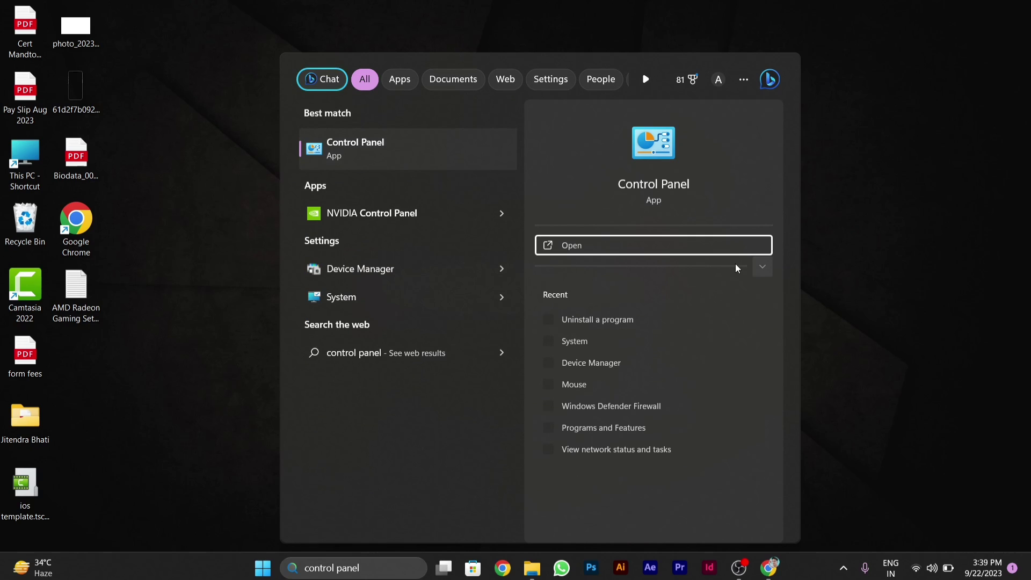
Launch Control Panel and switch its View by setting from Category to Large icons.
click(587, 246)
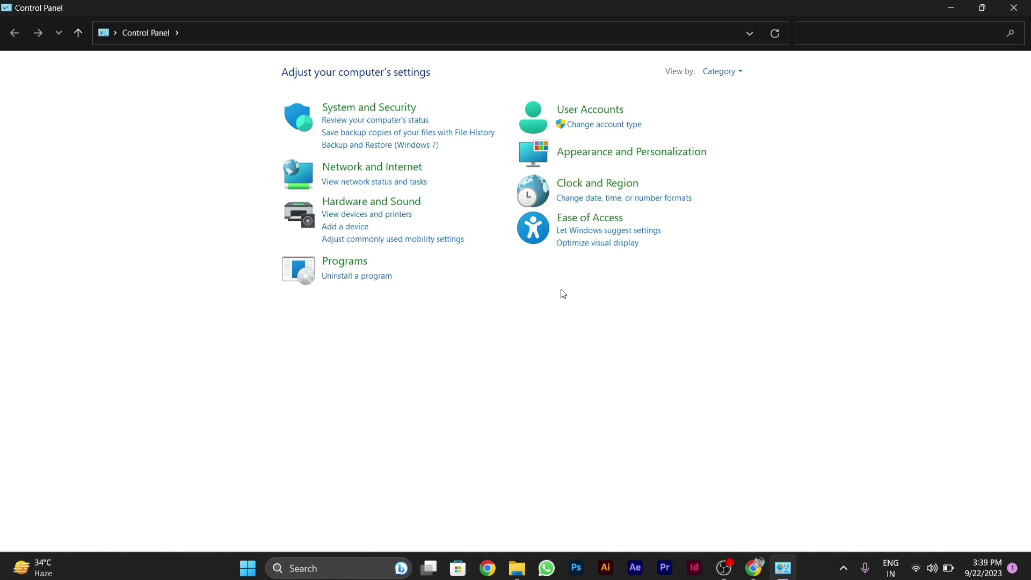
click(731, 72)
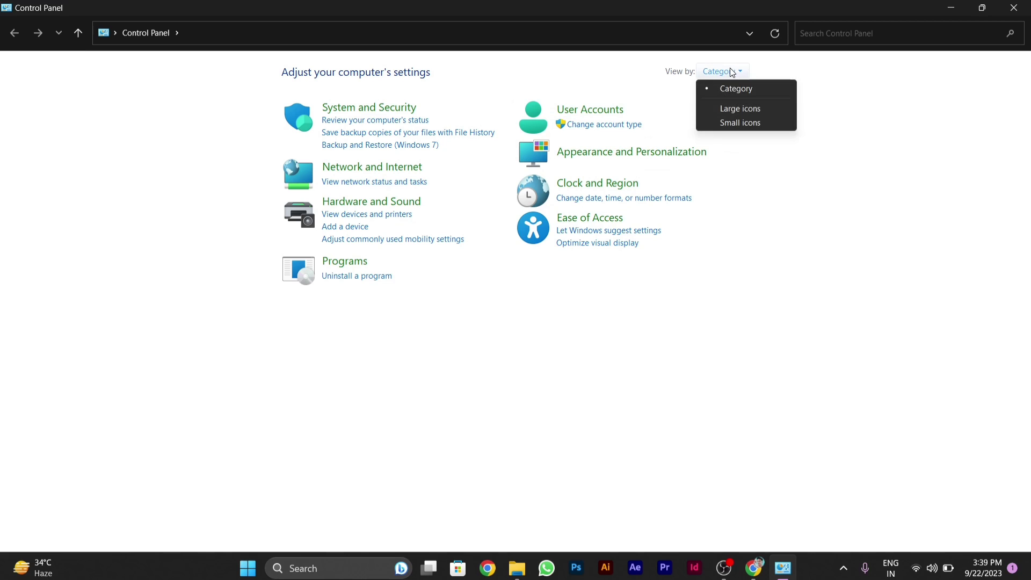
click(736, 109)
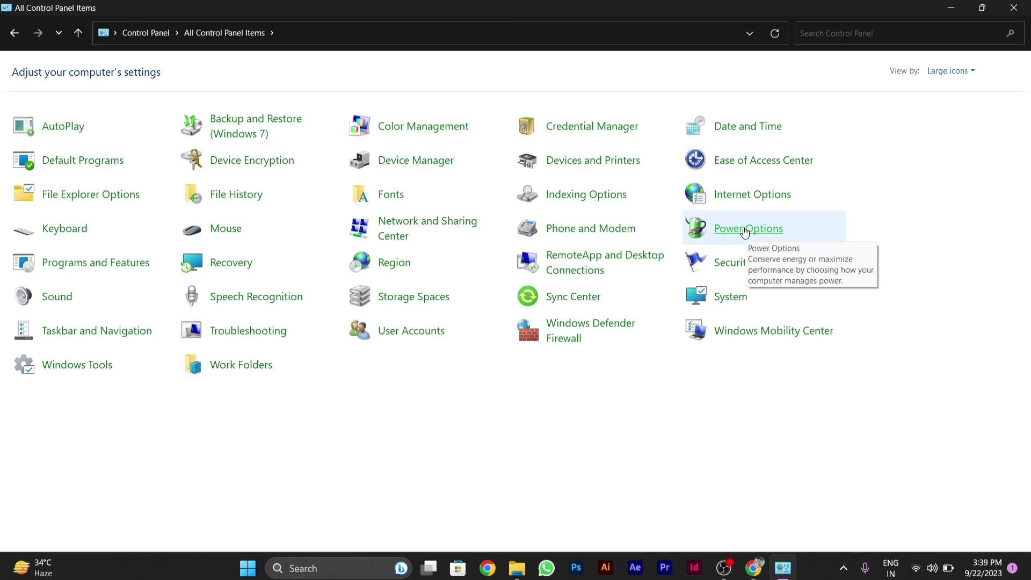
In Power Options, select the Balanced plan and go to its Change plan settings page.
click(750, 230)
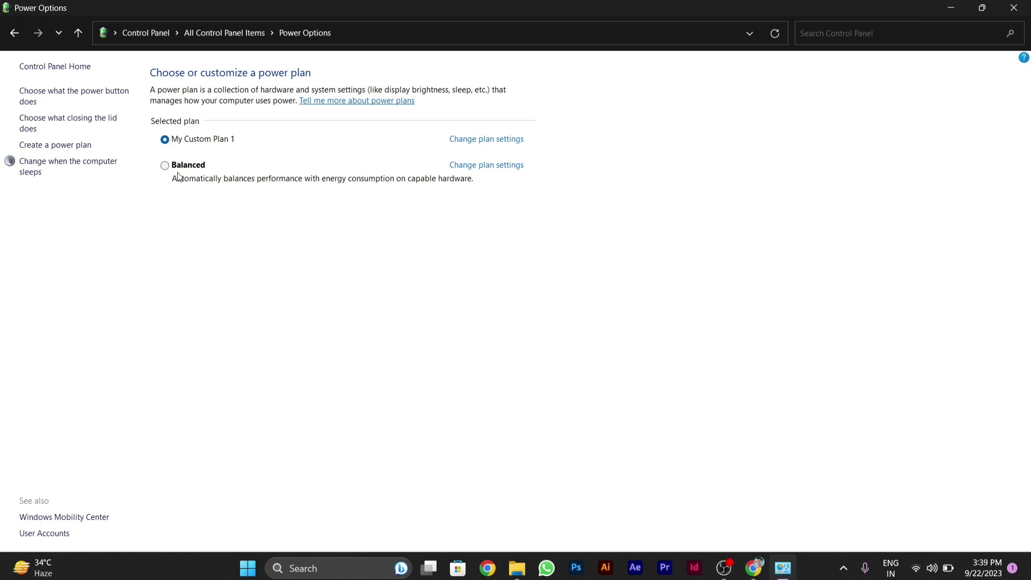
click(165, 166)
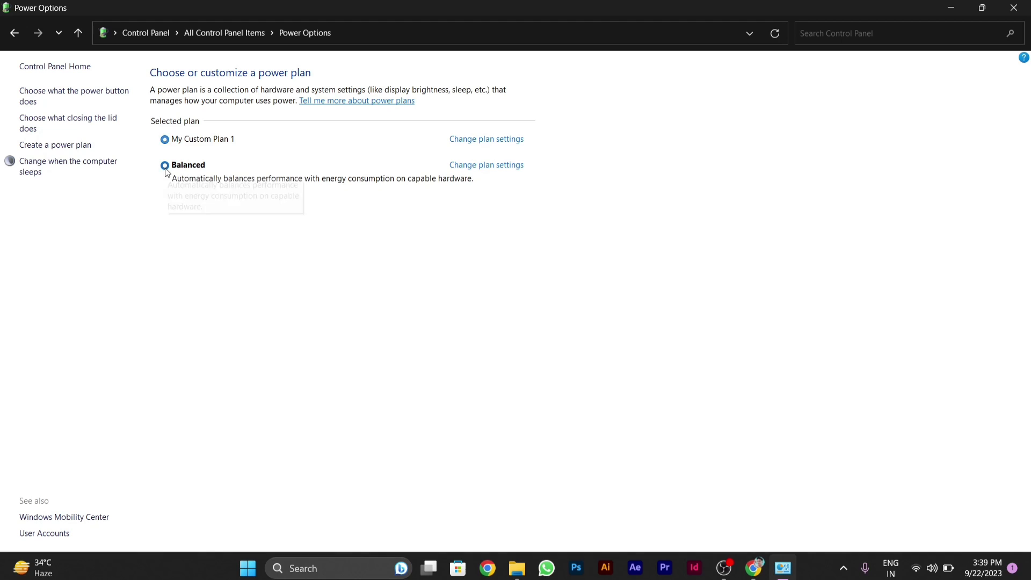
click(494, 169)
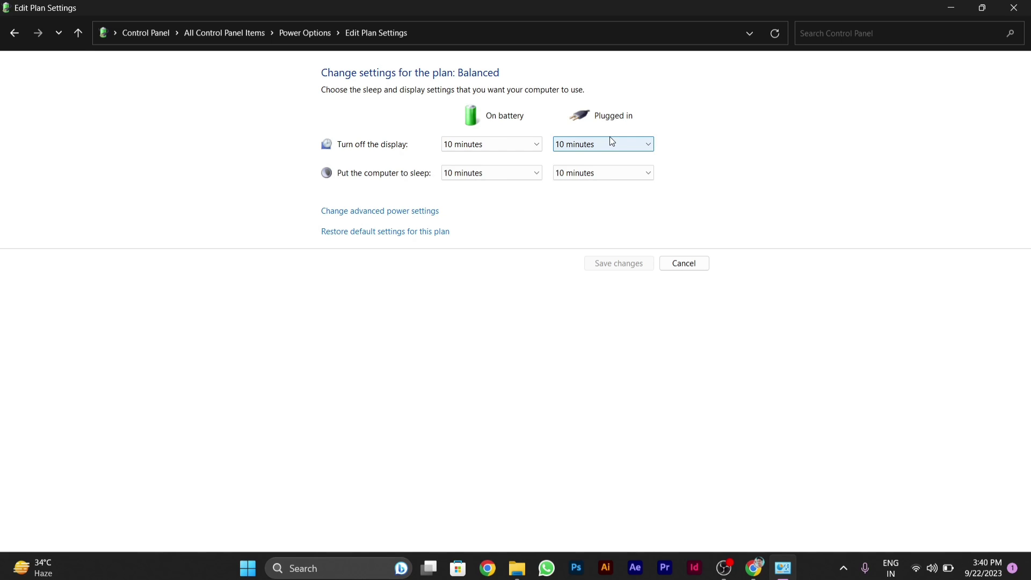
click(529, 146)
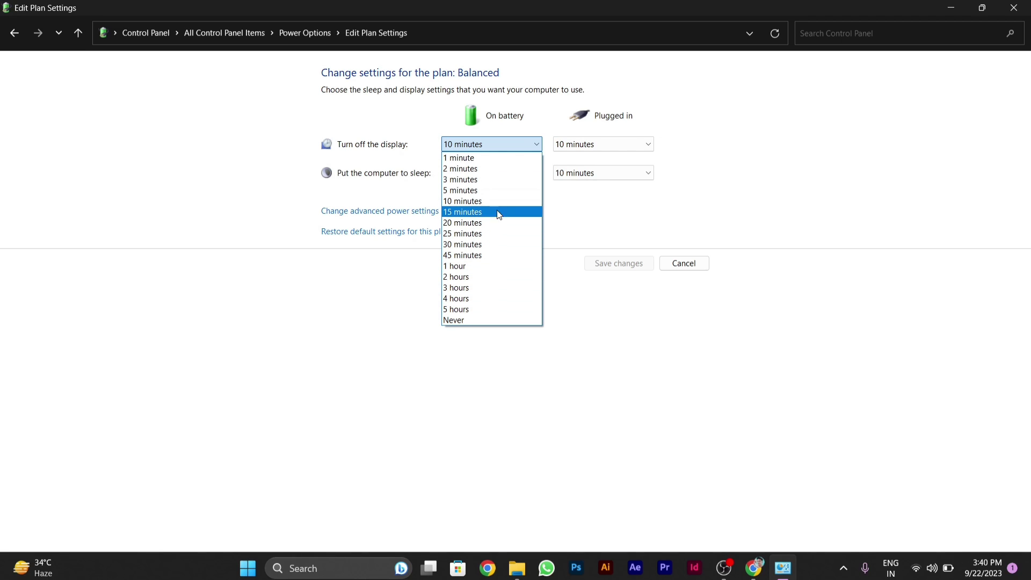
click(529, 146)
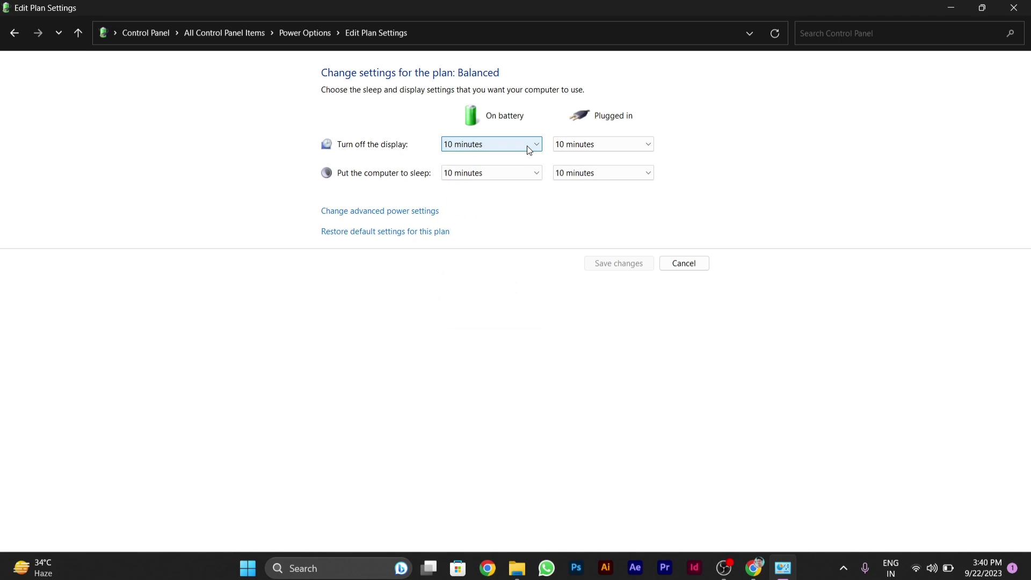
click(597, 144)
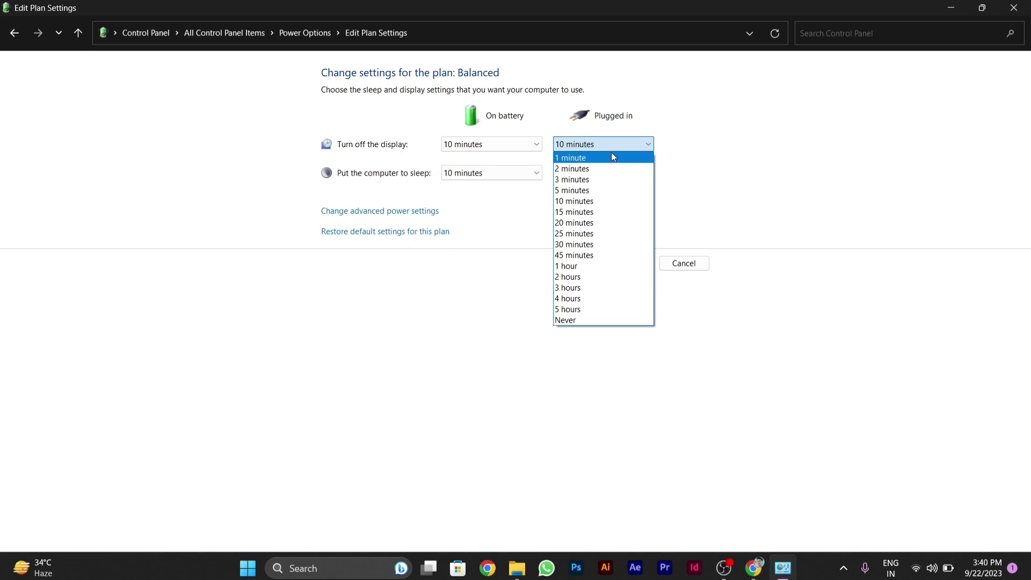
click(617, 147)
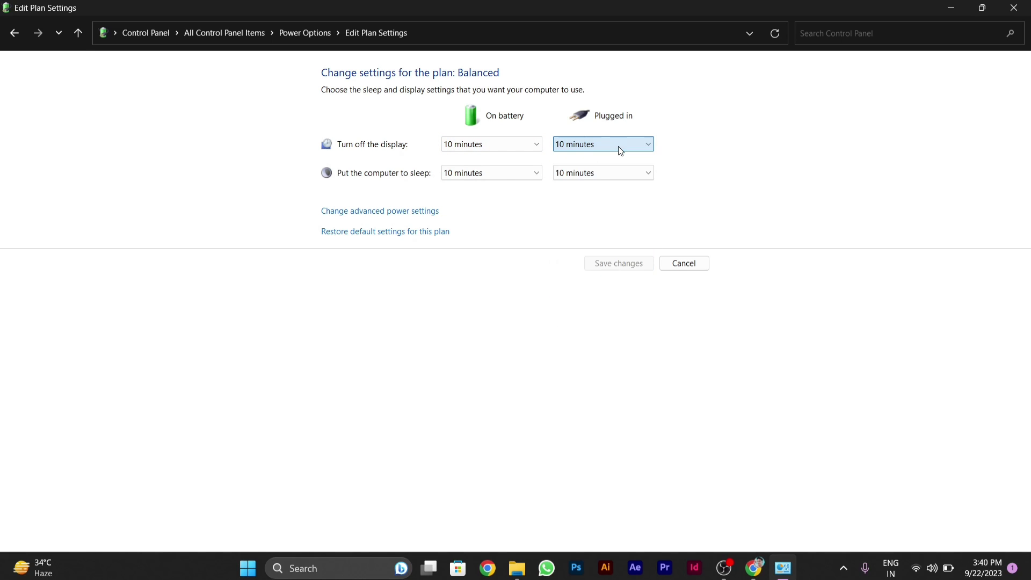
click(483, 173)
click(343, 179)
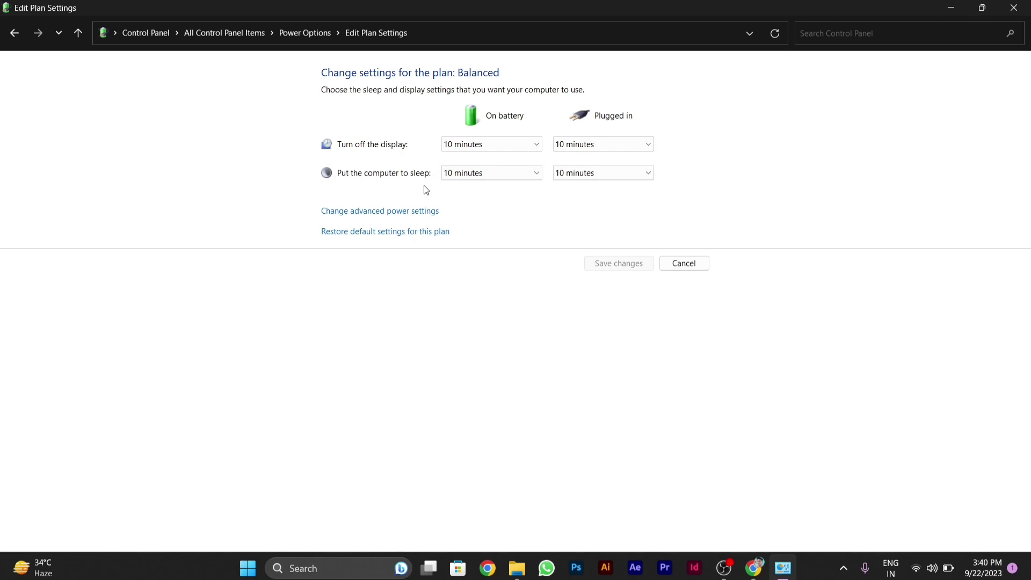
Change the plugged-in 'Put the computer to sleep' timeout from 10 to 15 minutes and save.
click(510, 174)
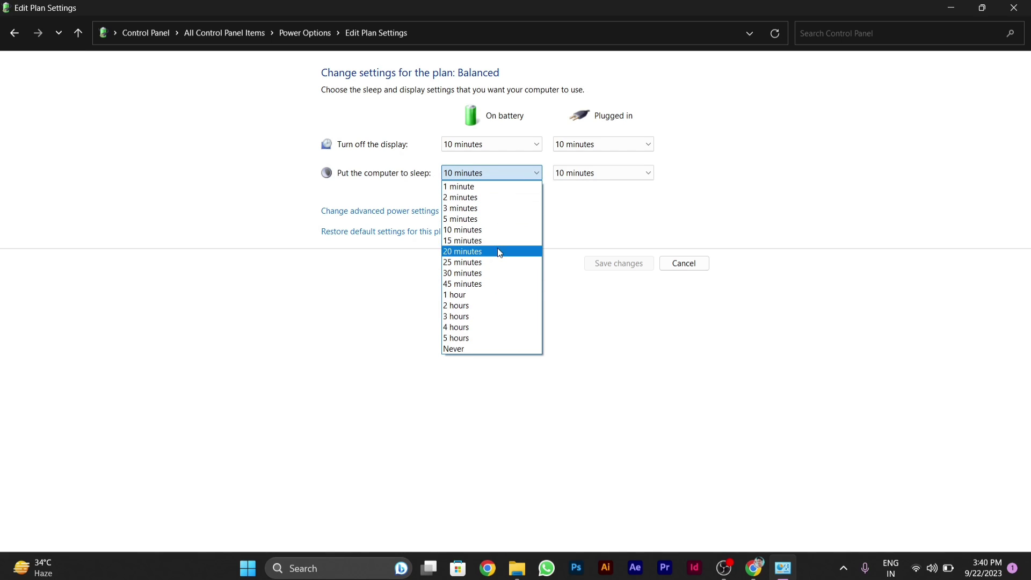
click(519, 174)
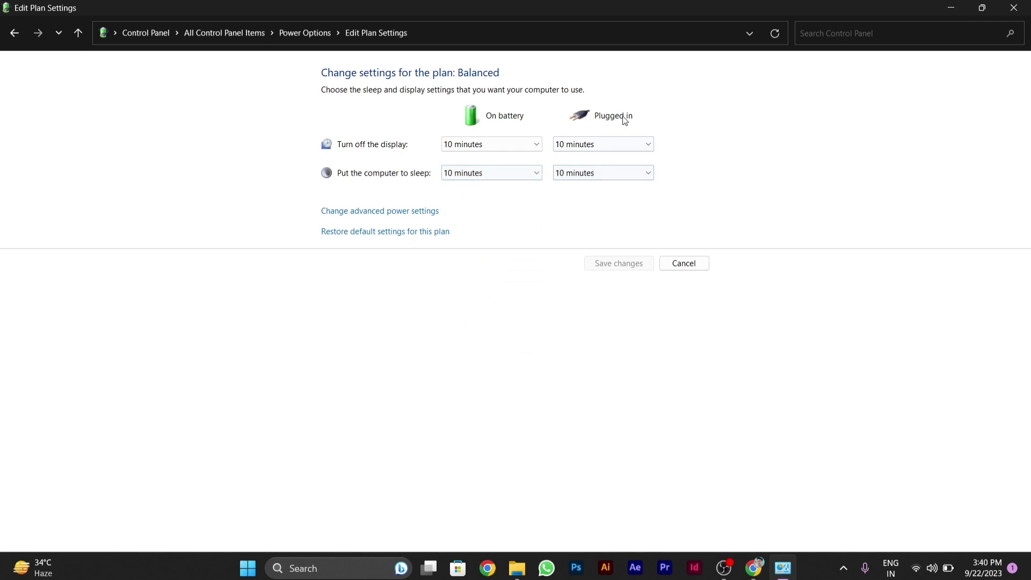
click(602, 173)
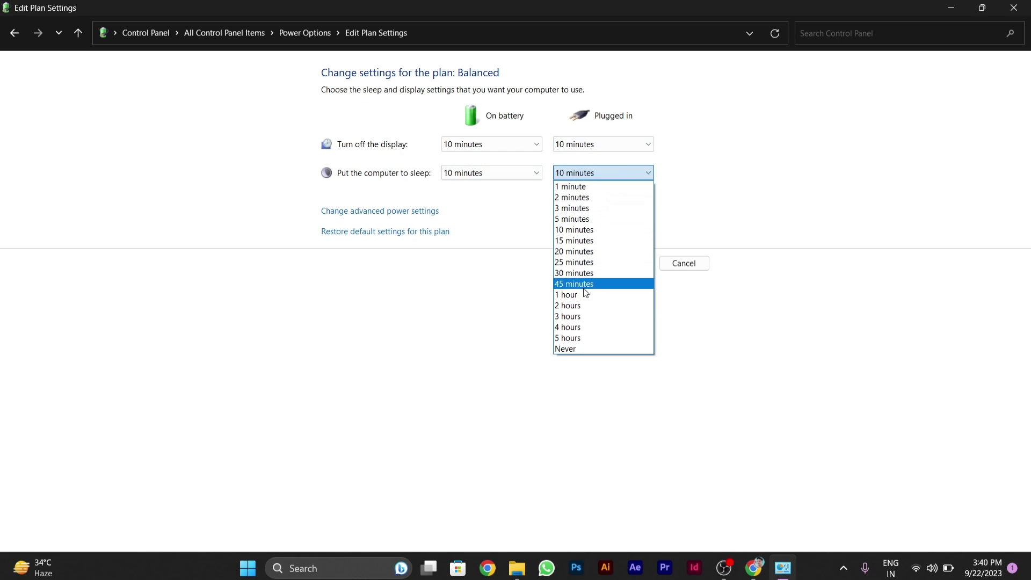
click(615, 174)
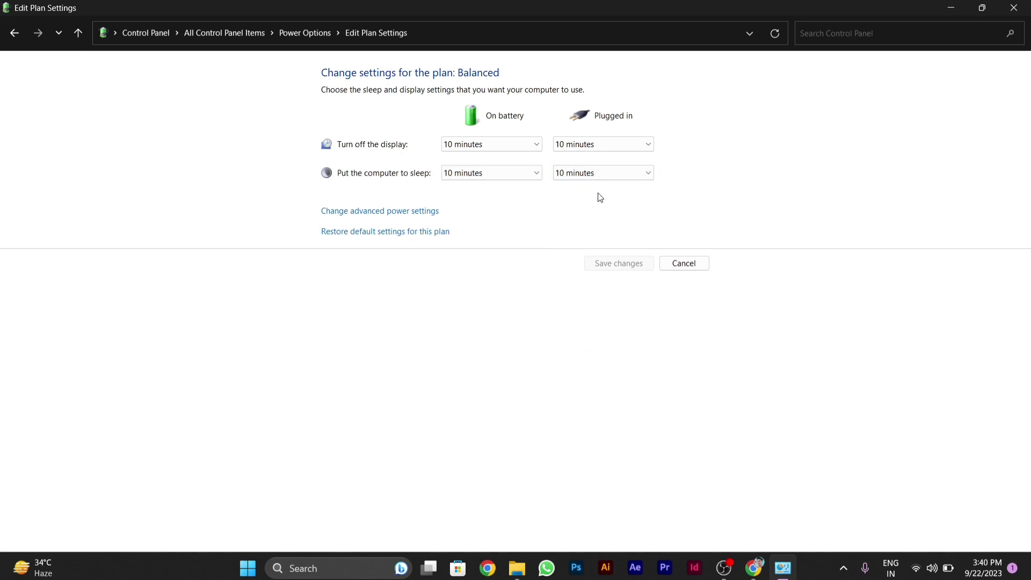
click(616, 175)
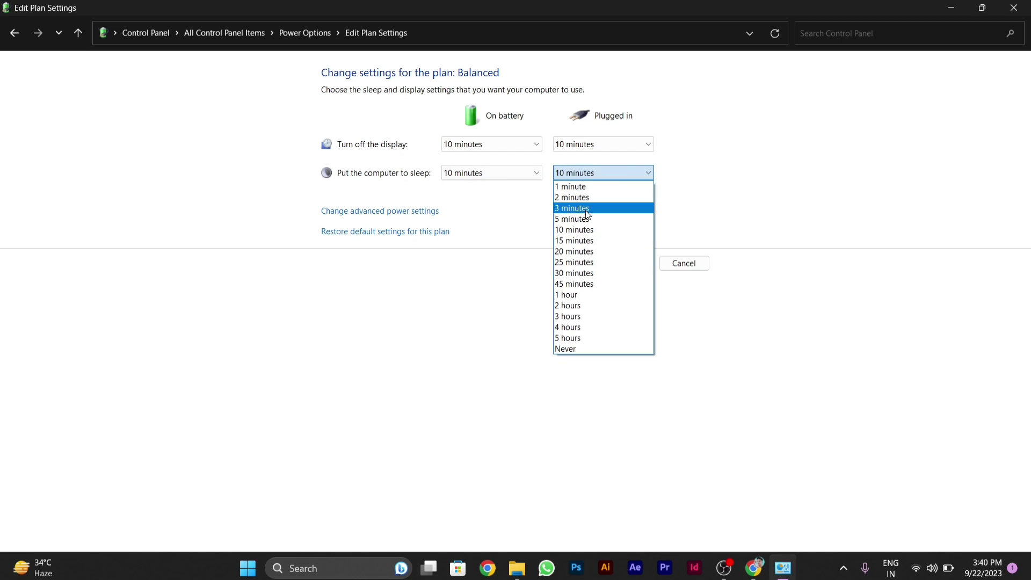
click(581, 241)
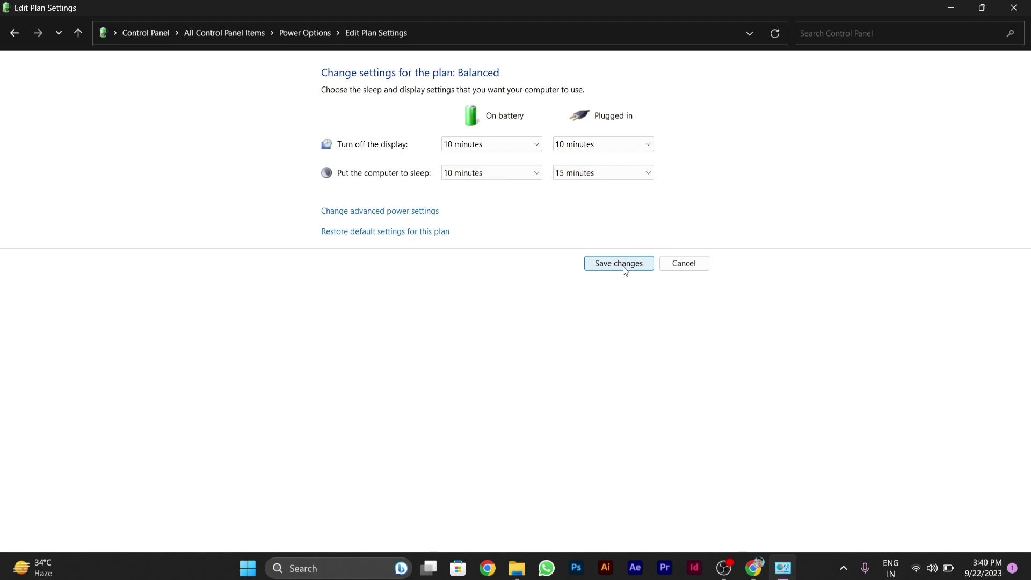
click(607, 266)
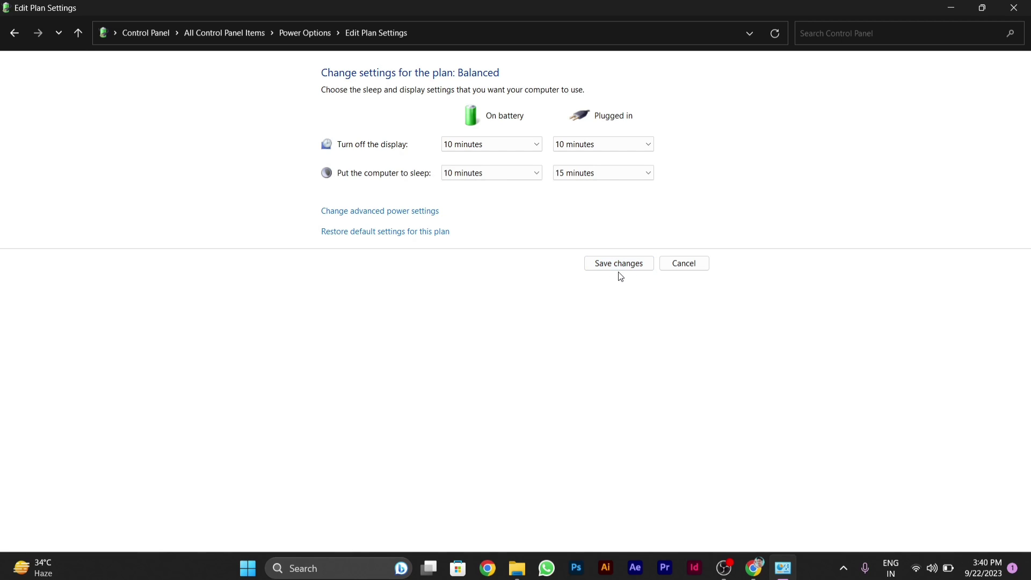